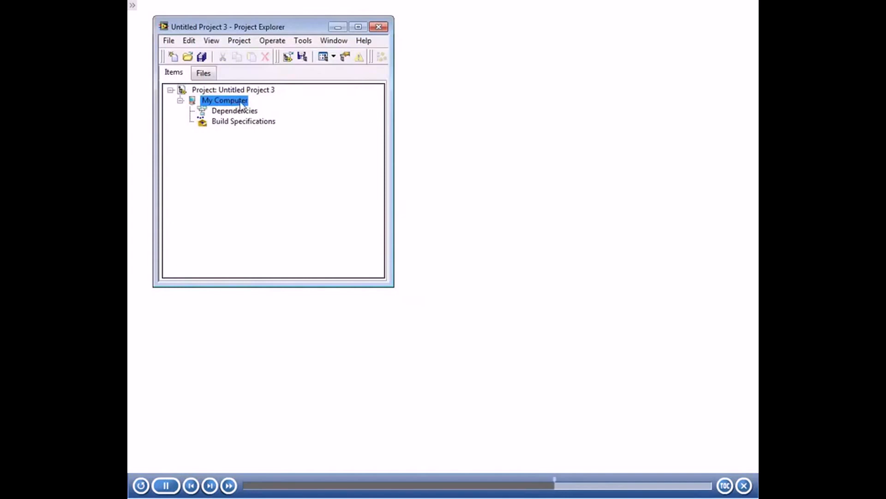
Add the existing Real-Time CompactRIO target my-cRIO-9074 to the untitled project through target discovery
click(251, 91)
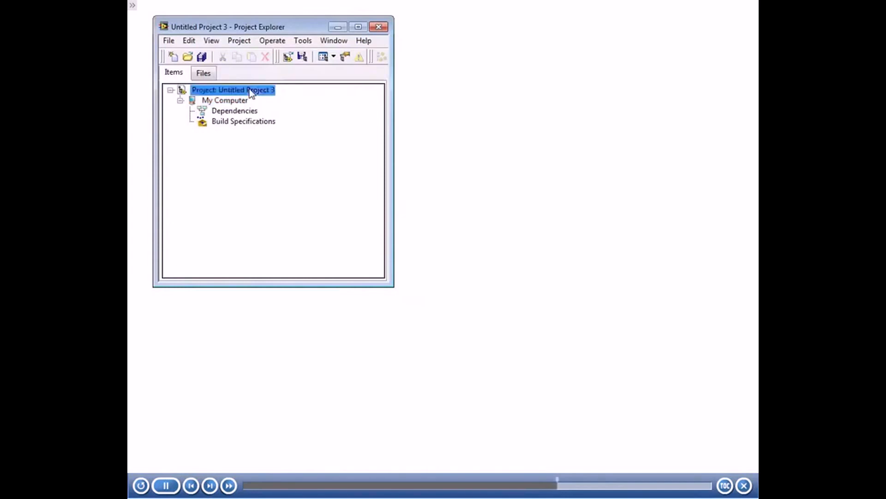
right_click(273, 91)
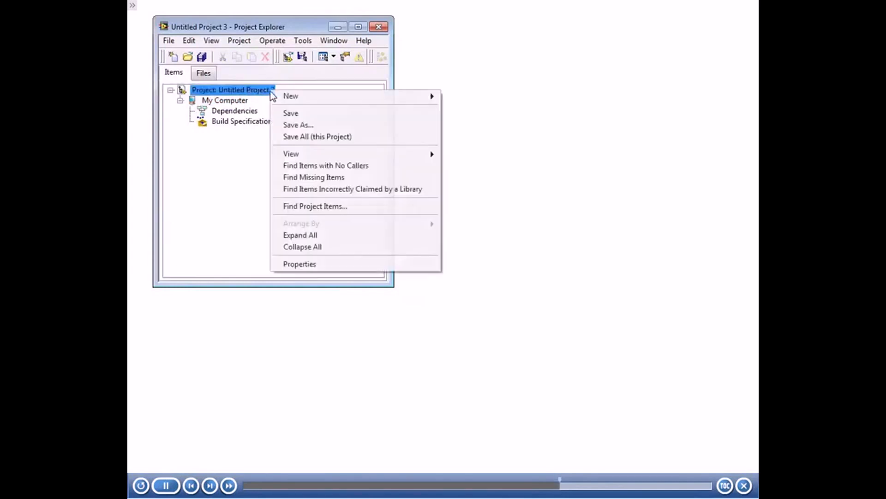
mouse_move(284, 98)
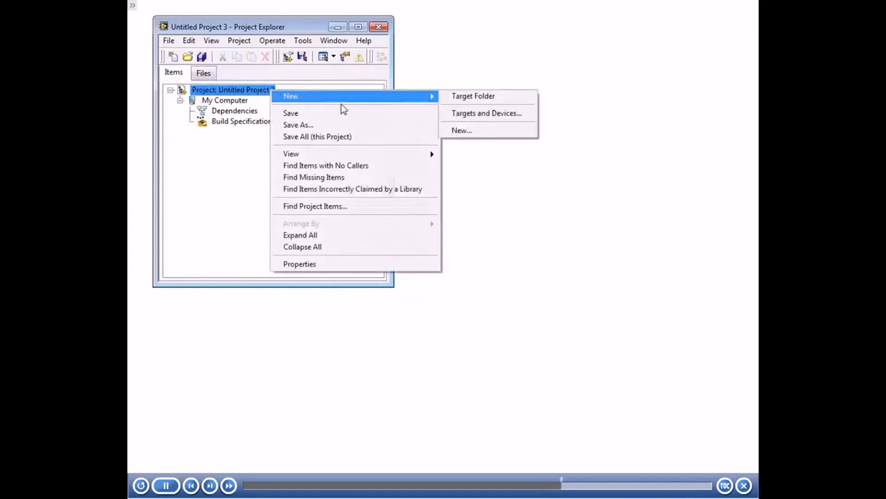
click(479, 118)
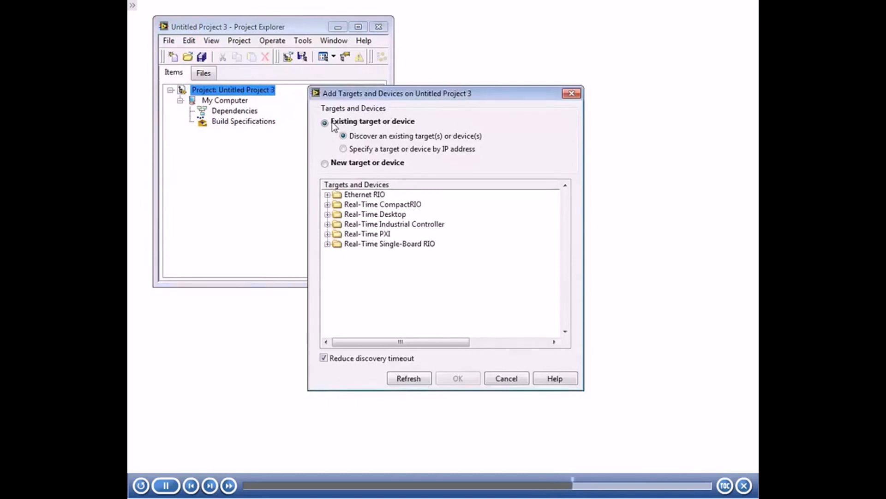
click(327, 204)
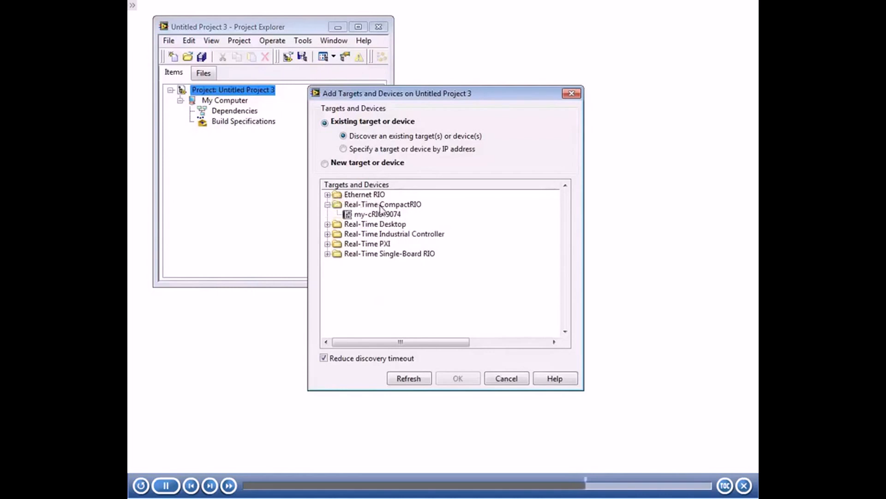
click(389, 216)
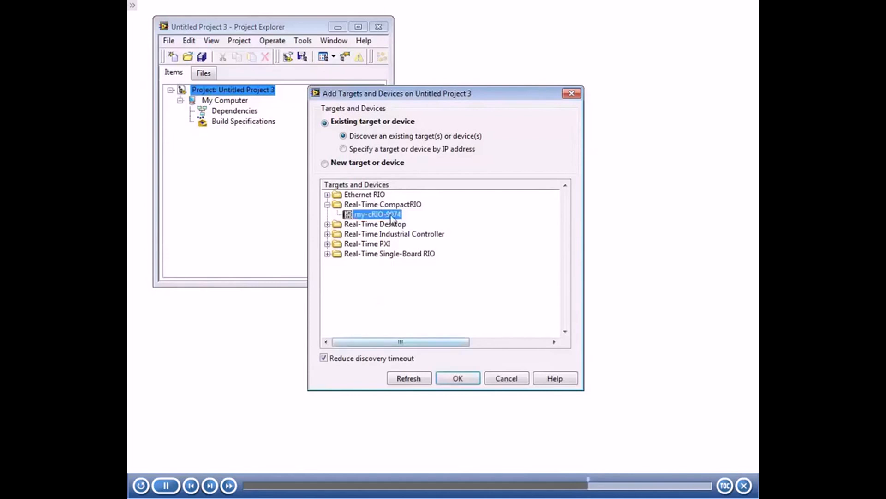
click(467, 378)
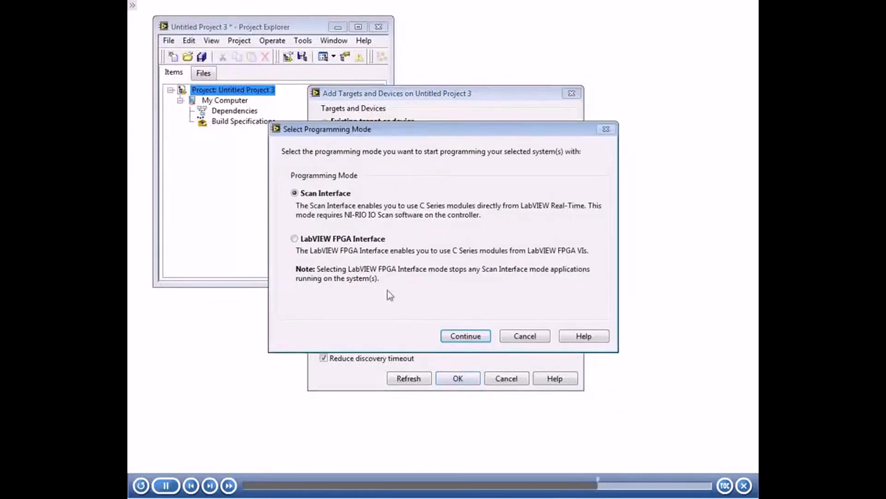
Select the LabVIEW FPGA Interface programming mode for the target and discover its C Series modules
click(329, 240)
click(477, 336)
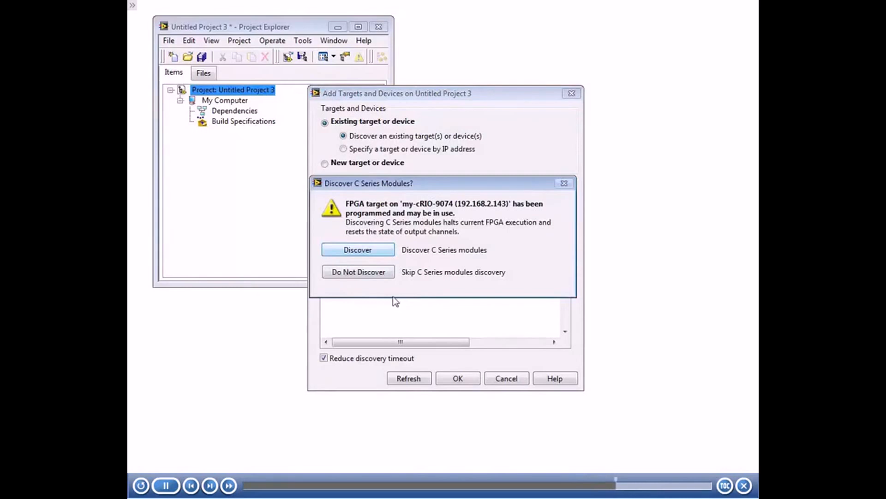
click(379, 250)
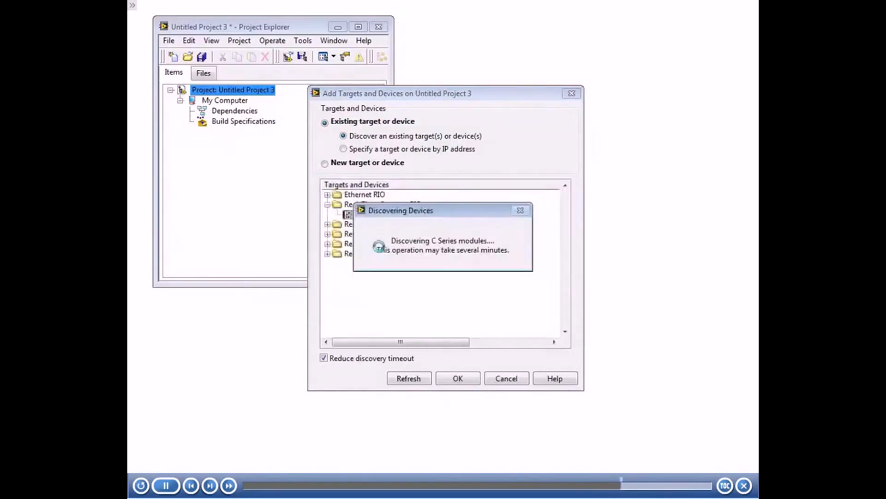
Lengthen the project window and examine the controller, chassis, FPGA target, I/O folders and modules in the project tree
drag(344, 286, 332, 425)
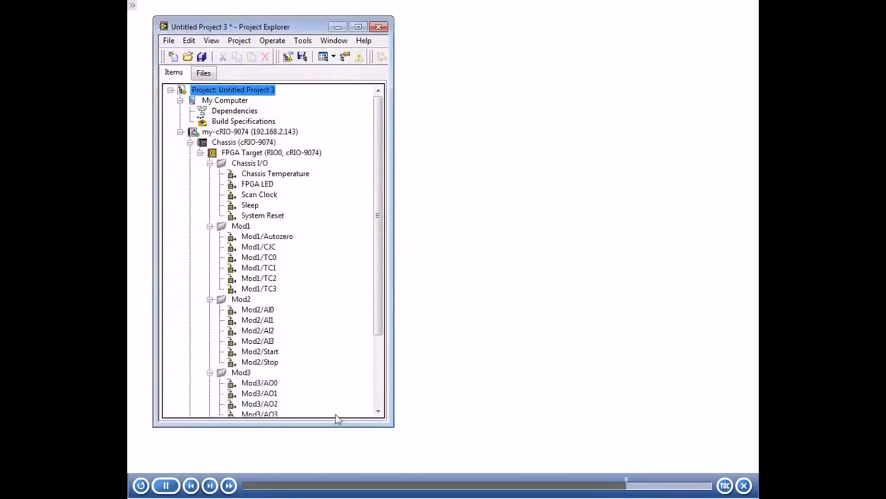
click(238, 132)
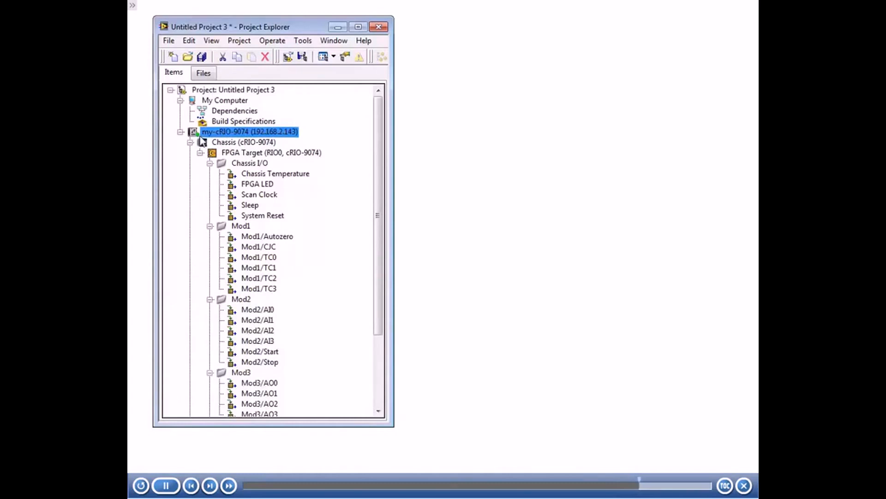
click(249, 143)
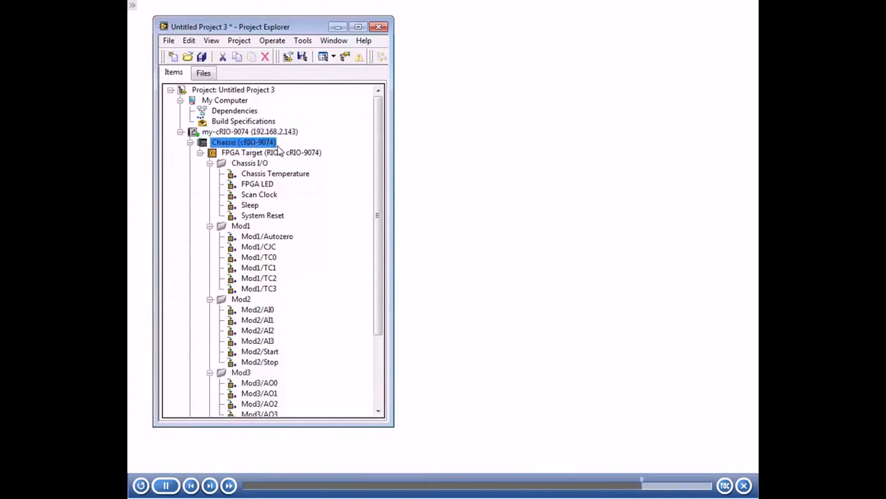
click(266, 153)
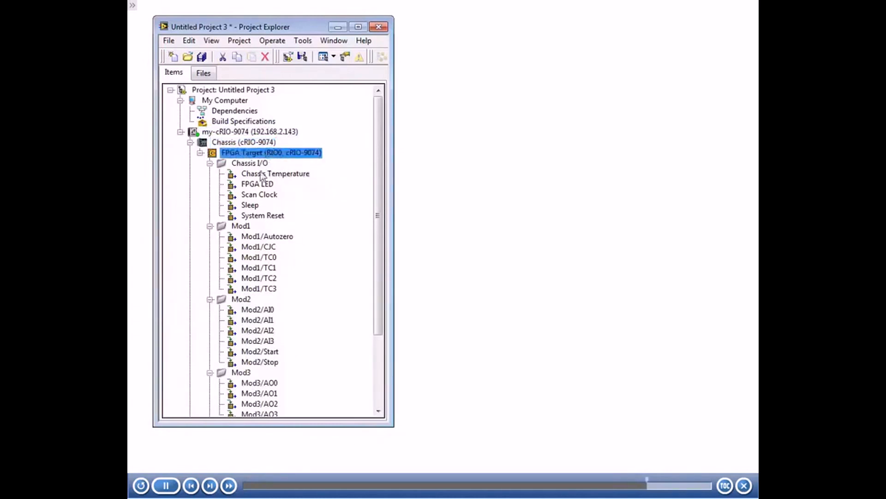
drag(378, 183, 386, 248)
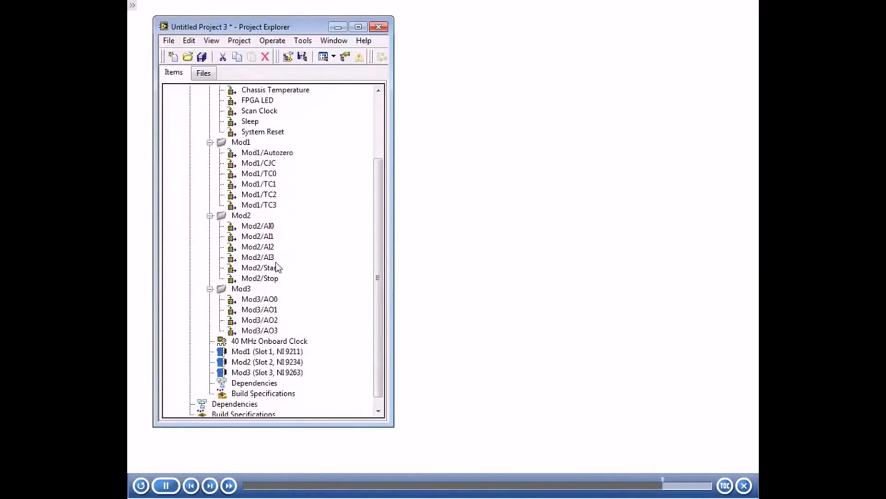
drag(380, 246, 380, 274)
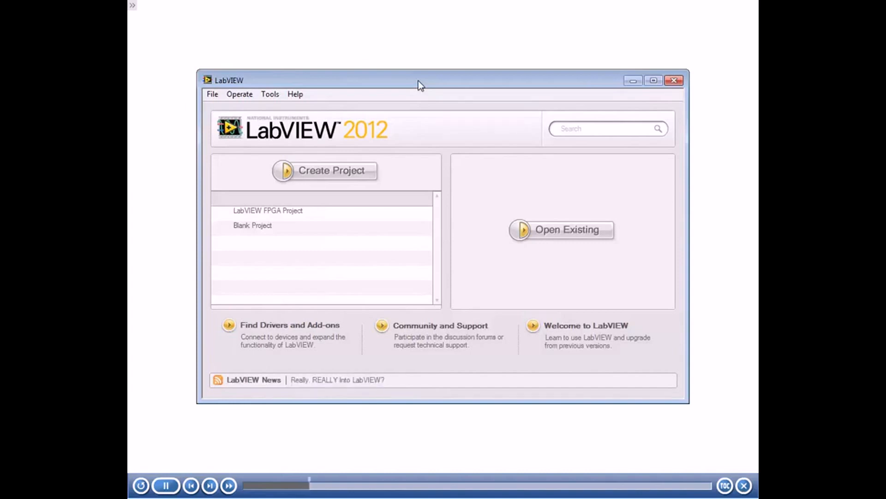
Start creating a new project from the LabVIEW FPGA Project template
click(331, 172)
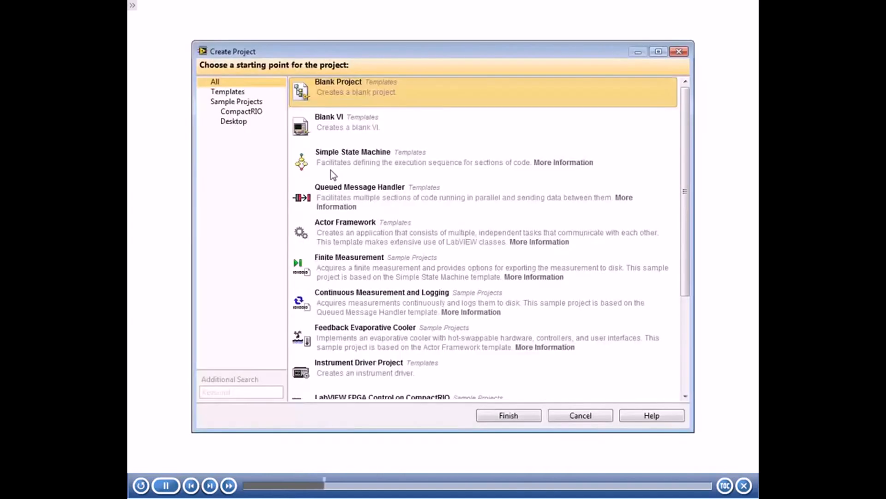
click(240, 94)
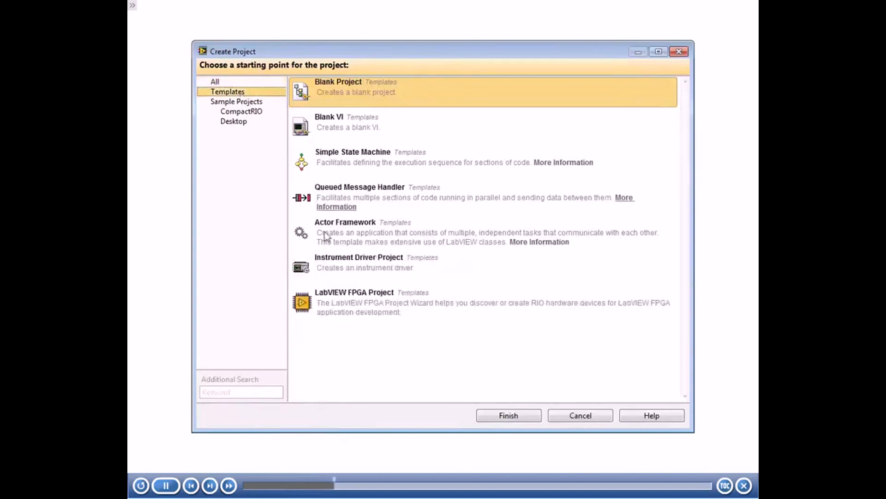
click(373, 299)
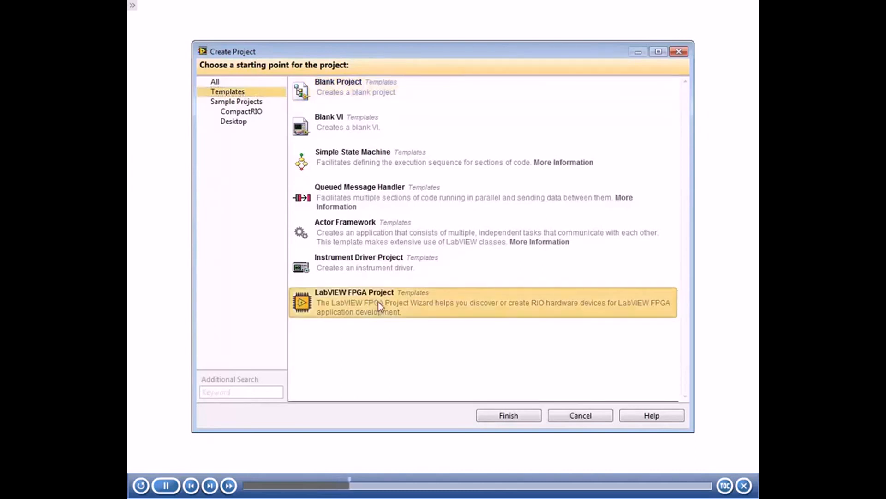
double_click(437, 304)
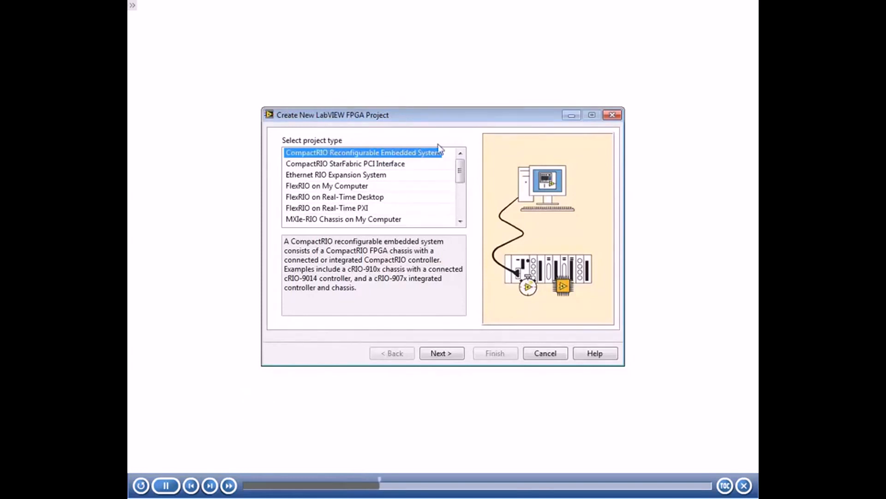
Compare the available project types and choose CompactRIO Reconfigurable Embedded System for the FPGA project
click(382, 167)
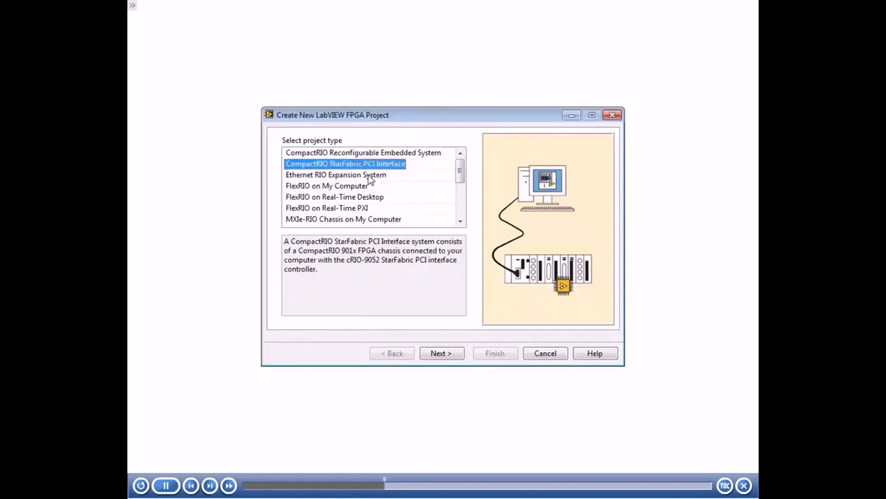
click(368, 175)
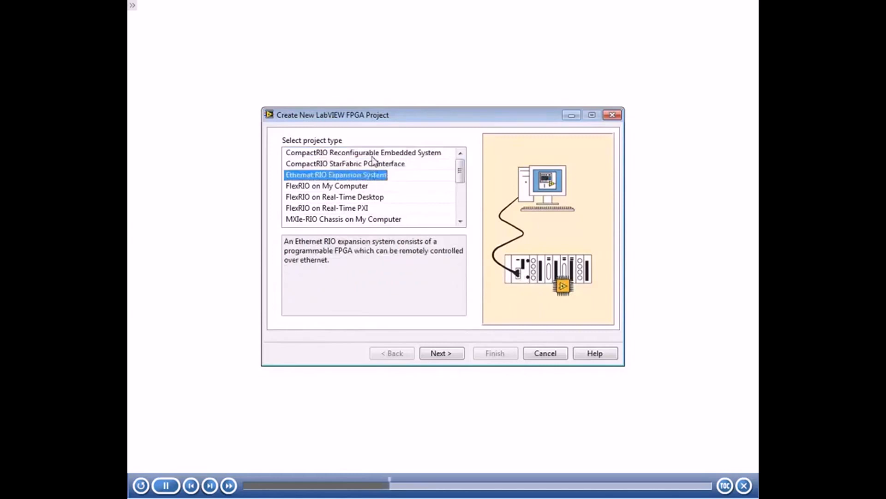
click(374, 153)
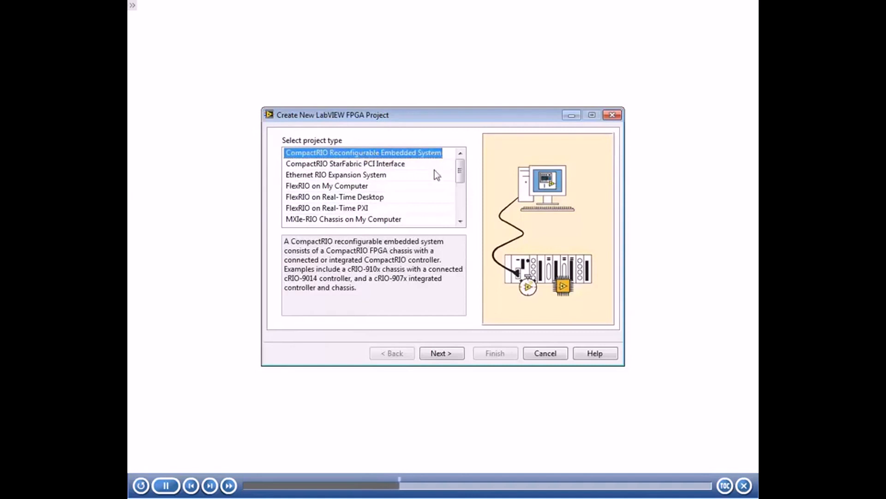
click(450, 354)
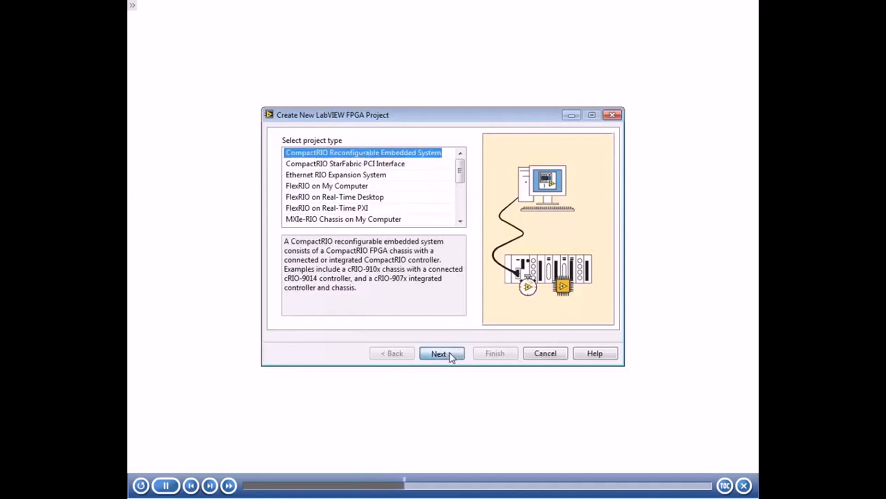
click(450, 353)
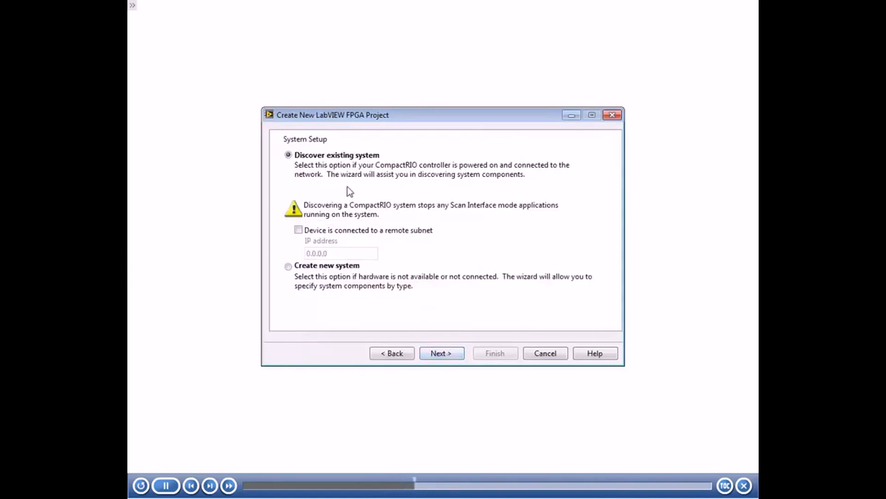
Set the project up as a new system with a cRIO-9074 controller
click(329, 267)
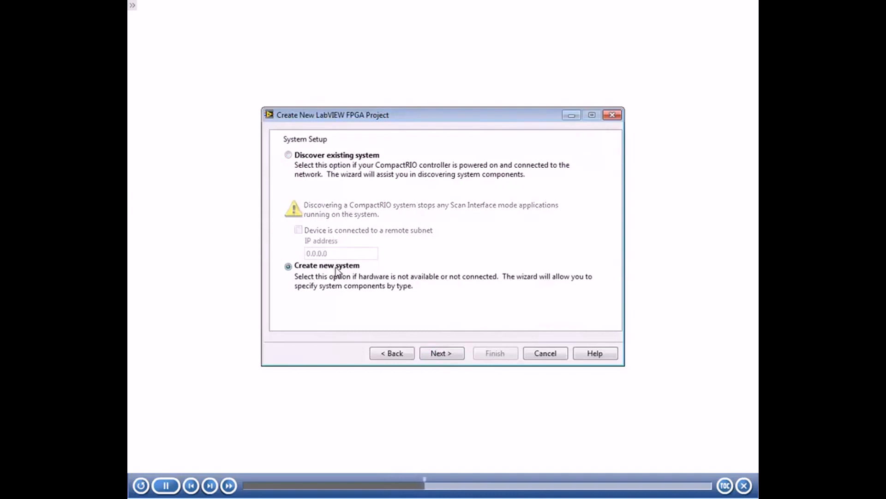
click(449, 353)
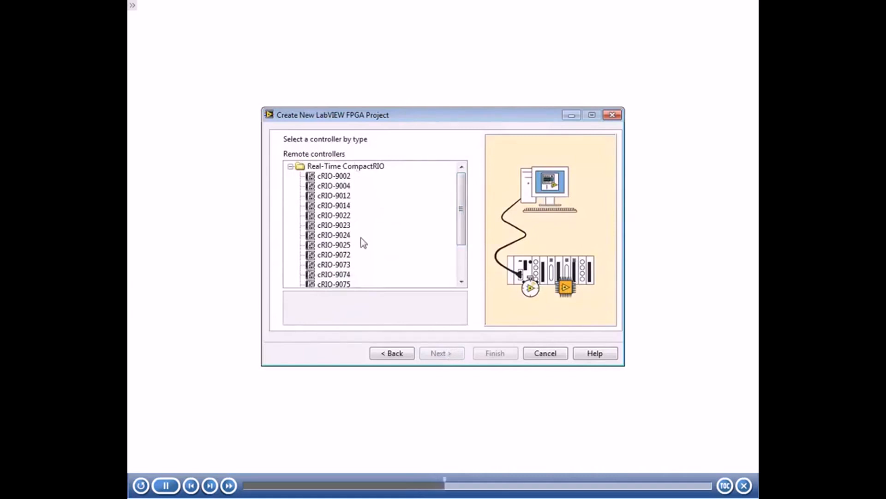
click(351, 276)
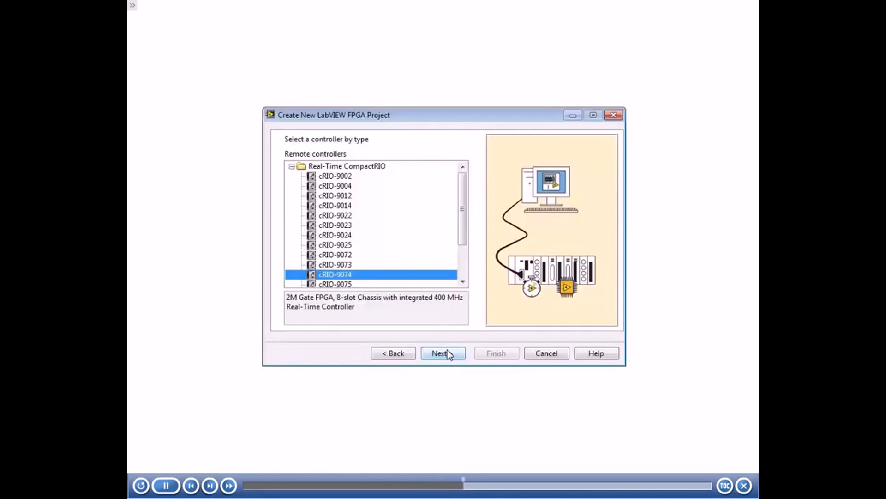
click(447, 350)
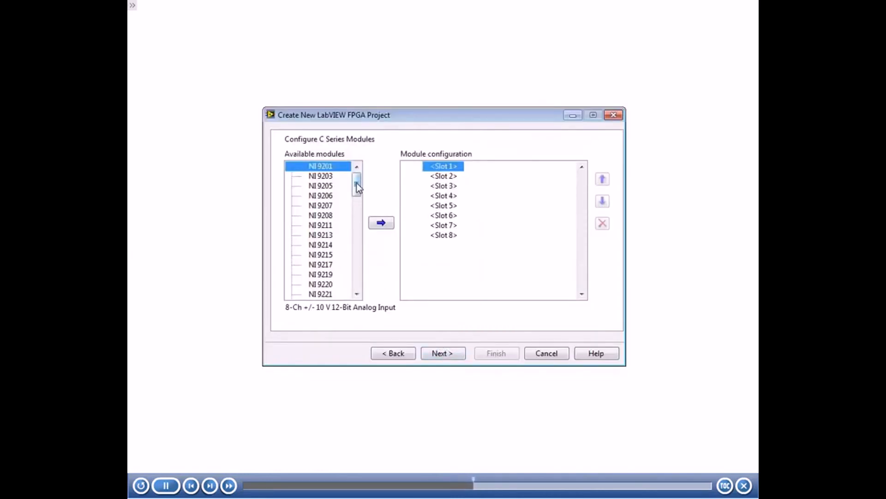
Assign modules NI 9211, NI 9234 and NI 9263 to slots 1, 2 and 3, and continue to the project preview
click(328, 226)
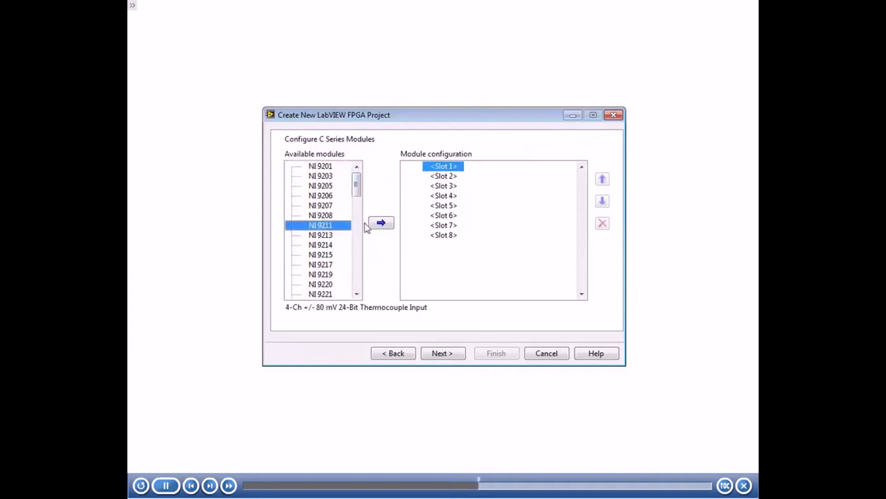
click(382, 223)
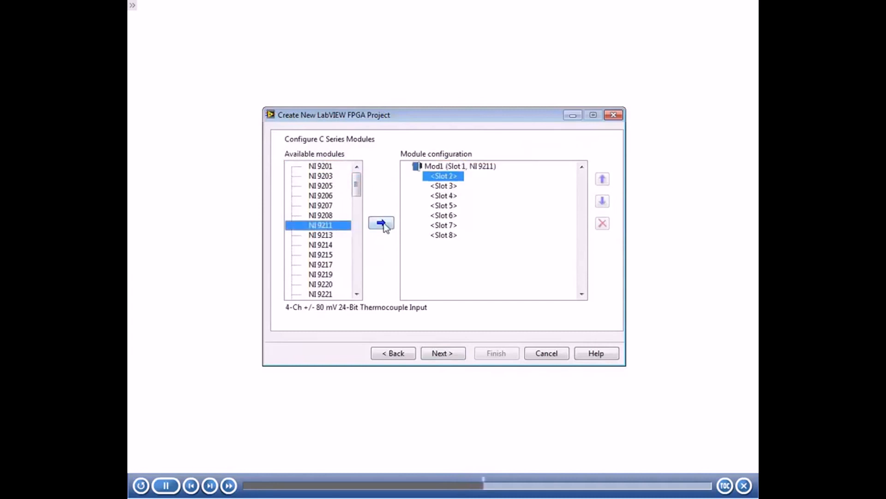
drag(357, 185, 358, 212)
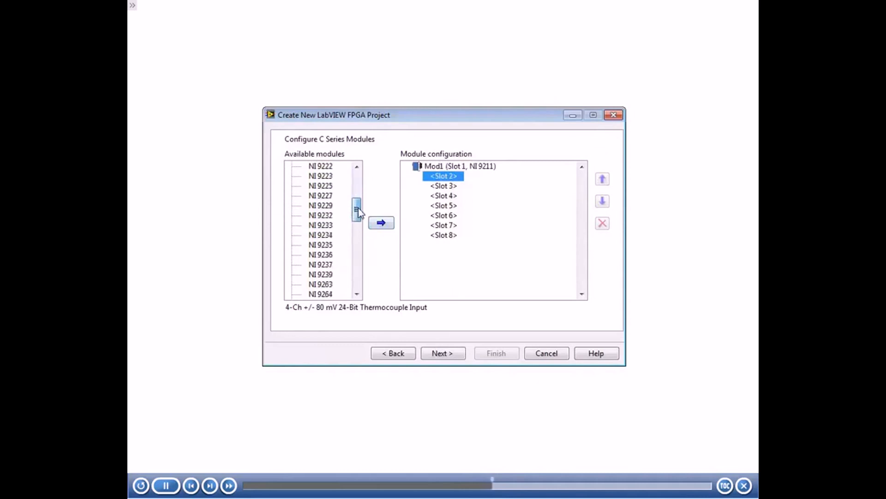
click(334, 234)
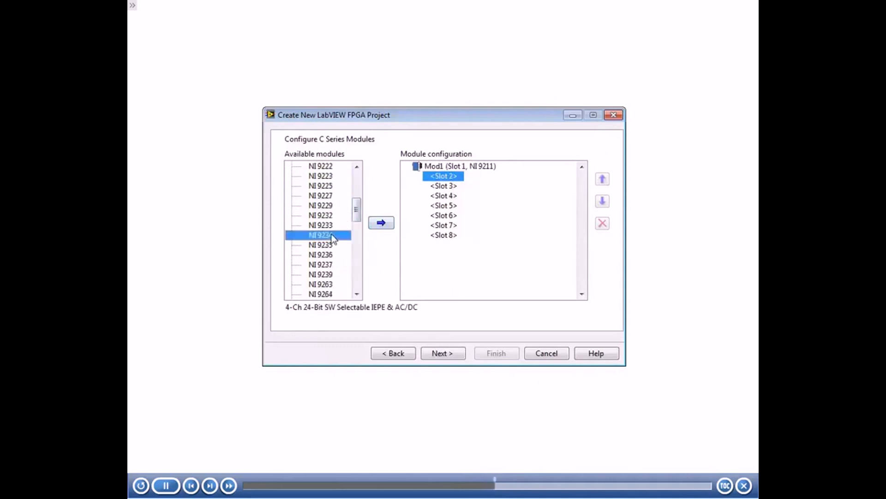
click(391, 224)
drag(356, 210, 358, 222)
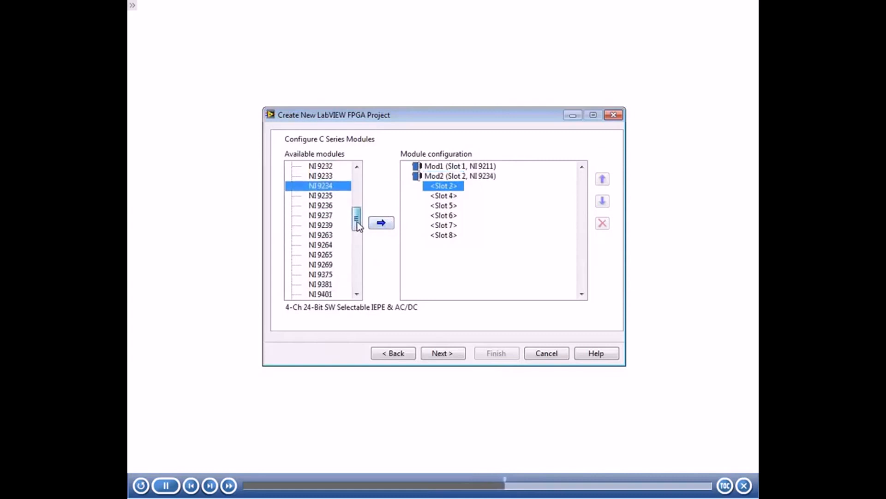
click(332, 236)
click(389, 224)
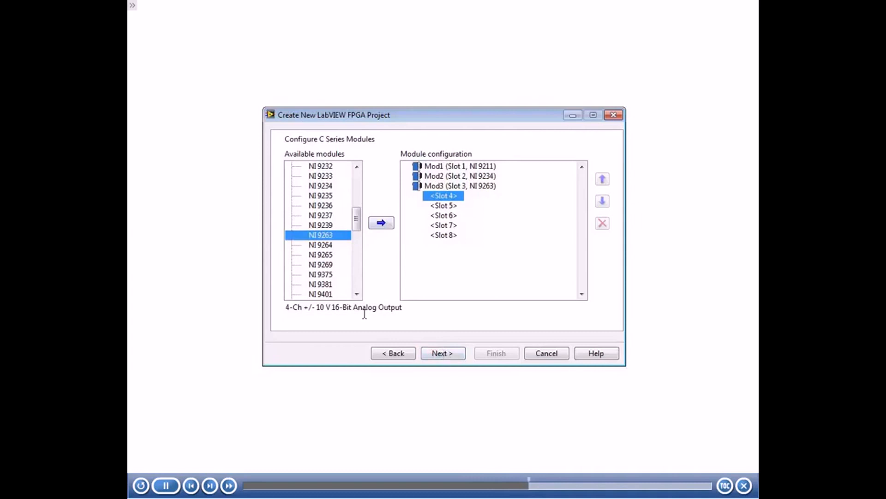
click(442, 349)
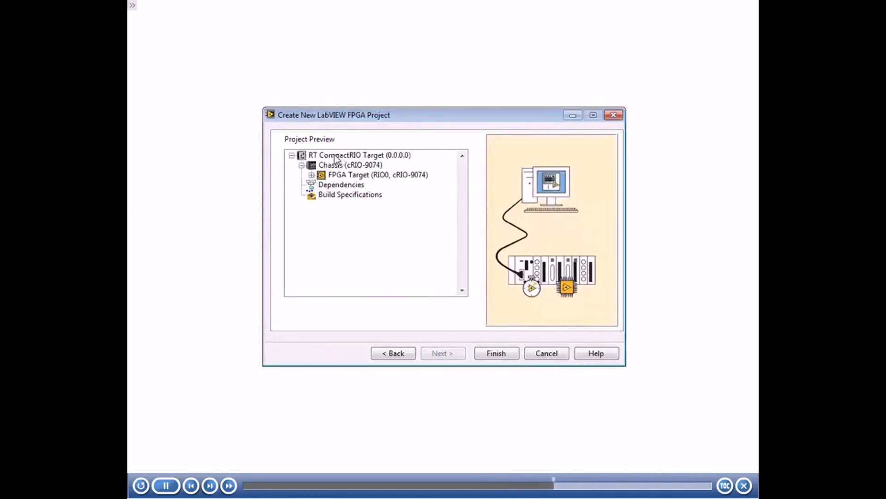
Examine the FPGA target in the project preview, checking the I/O channels listed for Mod1, Mod2 and Mod3 in turn
click(312, 175)
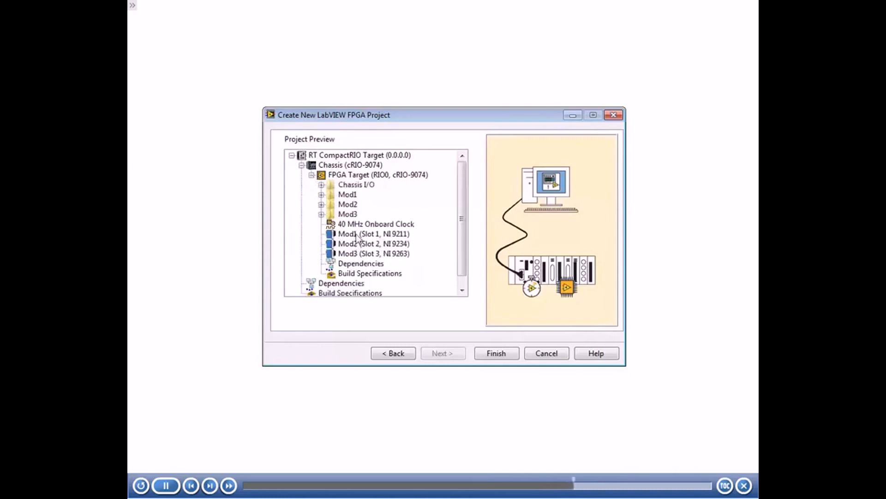
click(321, 194)
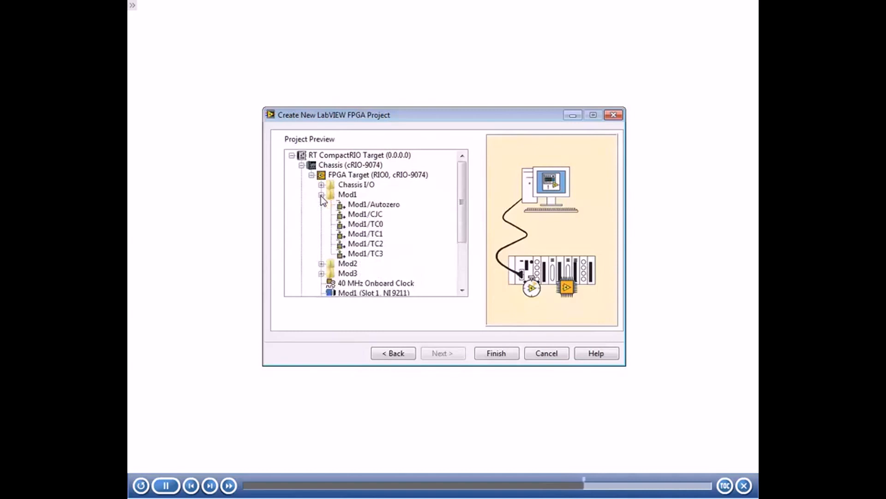
click(321, 195)
click(320, 204)
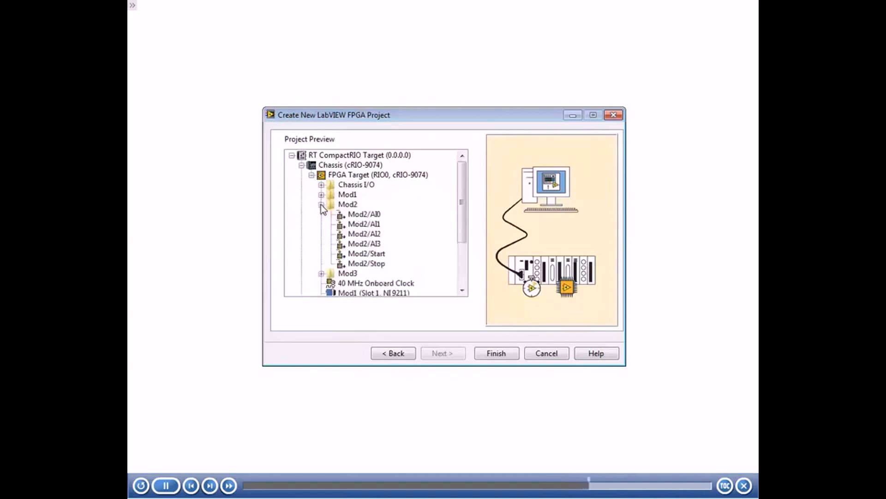
click(321, 204)
click(322, 214)
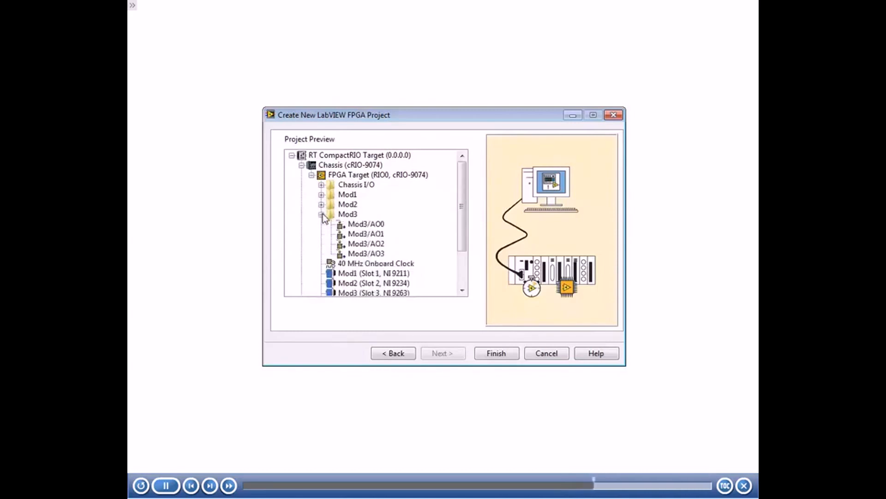
click(322, 214)
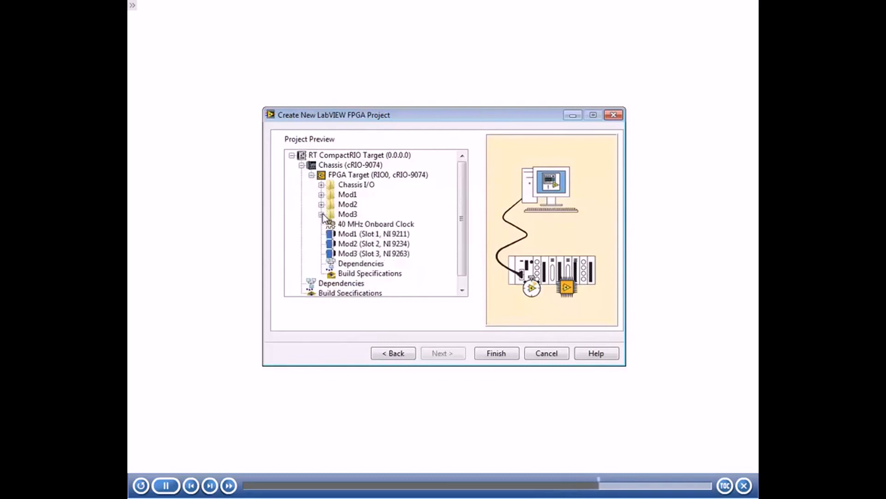
Generate the project from the preview and select the cRIO-9074 FPGA target in the new project
click(498, 353)
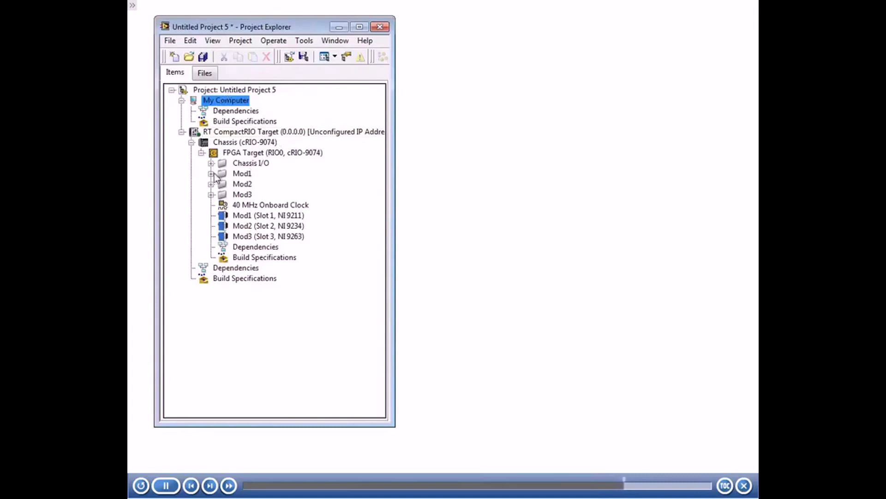
click(258, 154)
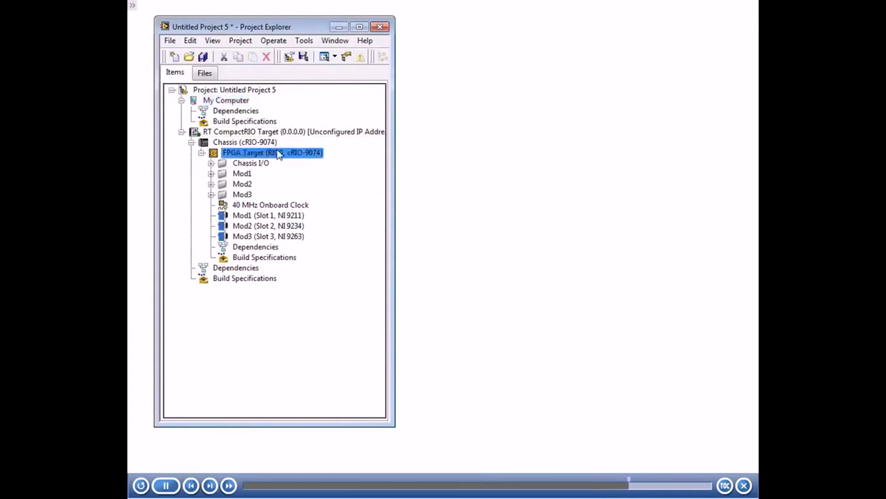